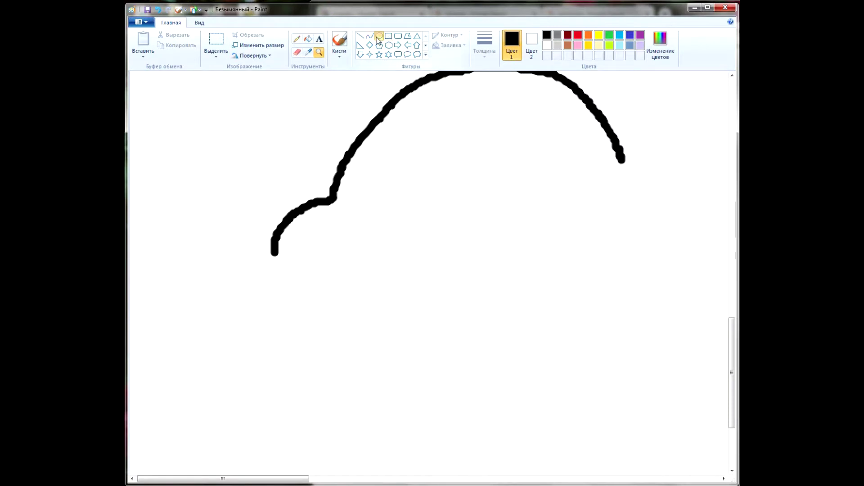
Step: Draw a circular nose at the end of the head curve and brush the muzzle, ear and lower head outline in black
mouse_move(654, 115)
left_mouse_down()
mouse_move(708, 189)
mouse_move(721, 185)
mouse_move(681, 167)
mouse_move(672, 177)
left_mouse_up()
left_click_drag(693, 207, 685, 197)
left_click(345, 38)
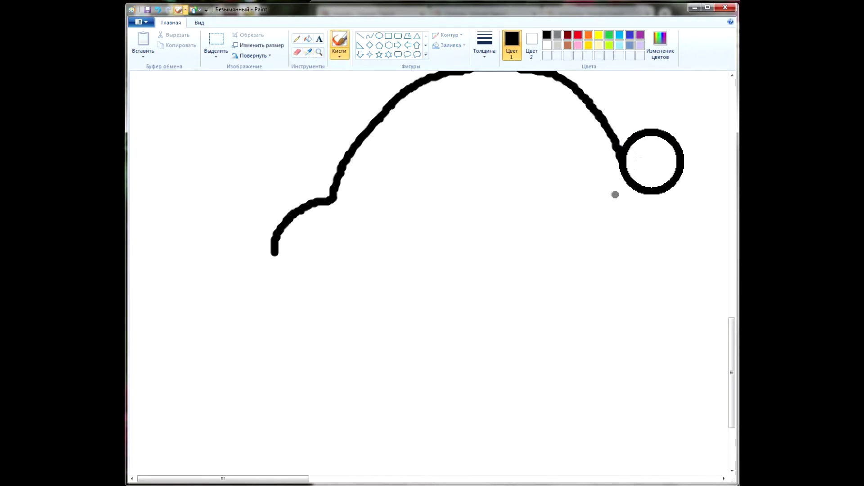
mouse_move(613, 163)
left_mouse_down()
mouse_move(559, 185)
mouse_move(557, 215)
mouse_move(566, 233)
mouse_move(591, 241)
mouse_move(628, 218)
mouse_move(638, 191)
mouse_move(630, 230)
mouse_move(607, 259)
mouse_move(538, 290)
mouse_move(417, 292)
mouse_move(389, 219)
mouse_move(368, 244)
mouse_move(313, 255)
mouse_move(301, 248)
mouse_move(291, 216)
left_mouse_up()
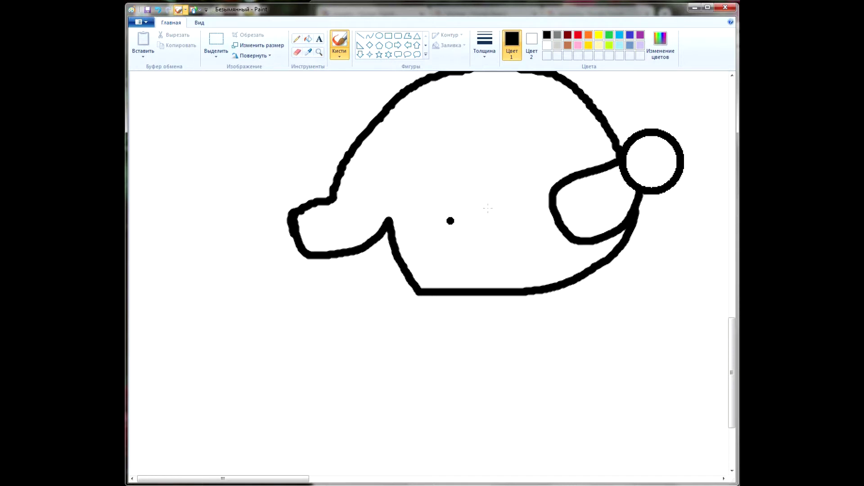
Step: Draw the face details: an open mouth with a tongue, two nostrils, and an oval eye with an elliptical pupil
mouse_move(584, 201)
left_mouse_down()
mouse_move(614, 213)
mouse_move(584, 234)
mouse_move(568, 219)
mouse_move(577, 200)
mouse_move(584, 219)
left_mouse_up()
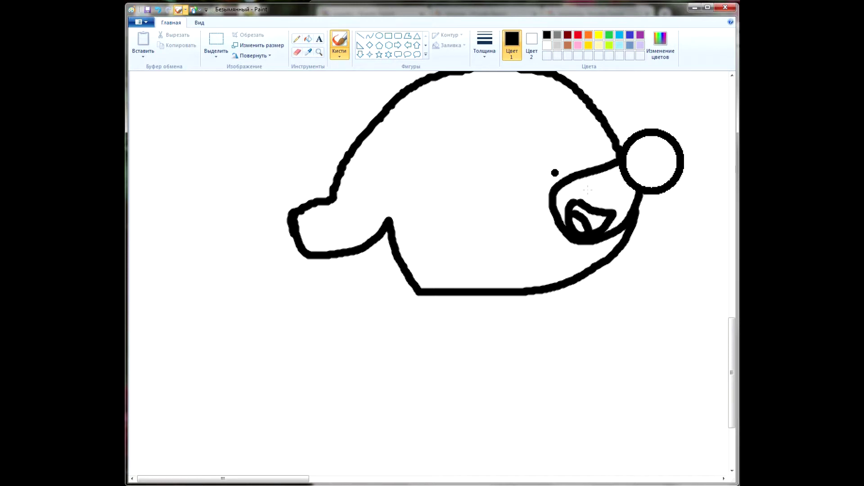
left_click_drag(596, 183, 607, 189)
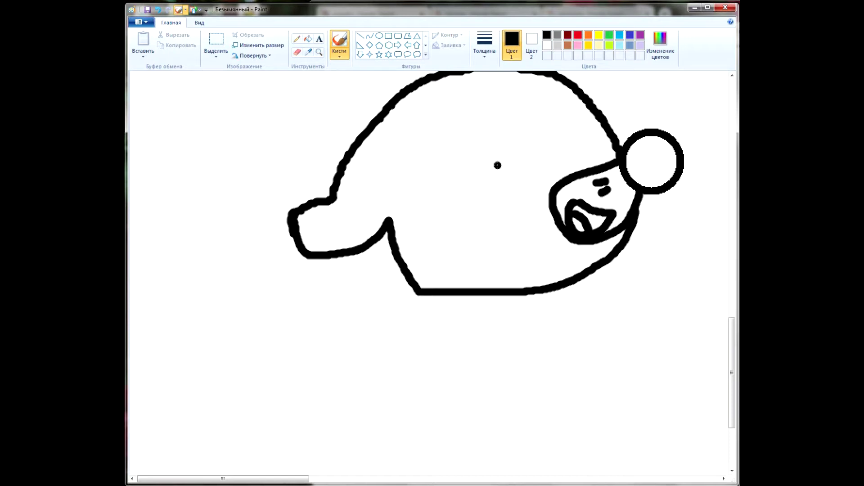
mouse_move(497, 165)
left_mouse_down()
mouse_move(525, 129)
mouse_move(534, 178)
mouse_move(496, 171)
mouse_move(504, 147)
left_mouse_up()
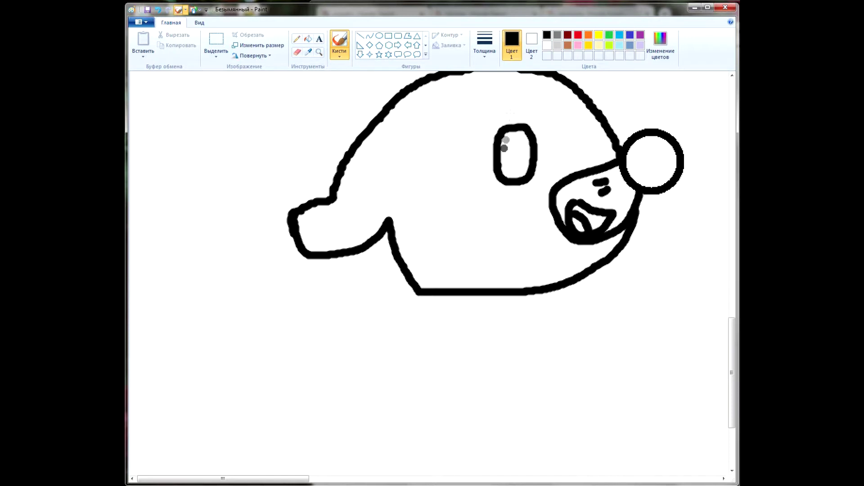
left_click(380, 35)
mouse_move(520, 134)
left_mouse_down()
mouse_move(506, 174)
mouse_move(503, 163)
mouse_move(523, 152)
left_mouse_up()
left_click(601, 190)
Step: Brush a wavy ruffled collar outline directly beneath the head
left_click(339, 40)
scroll(403, 177, "down", 3)
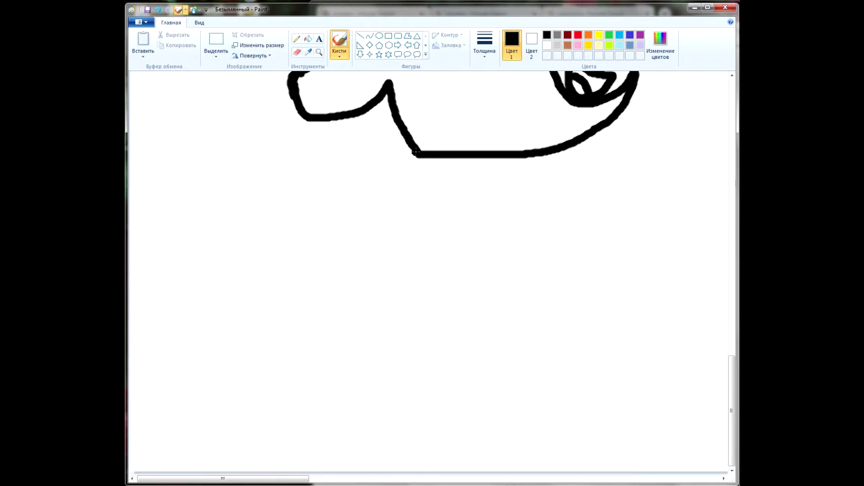
mouse_move(411, 143)
left_mouse_down()
mouse_move(350, 162)
mouse_move(409, 174)
mouse_move(417, 194)
mouse_move(461, 203)
mouse_move(493, 194)
mouse_move(557, 223)
mouse_move(576, 207)
mouse_move(569, 194)
mouse_move(619, 186)
mouse_move(620, 166)
mouse_move(555, 152)
left_mouse_up()
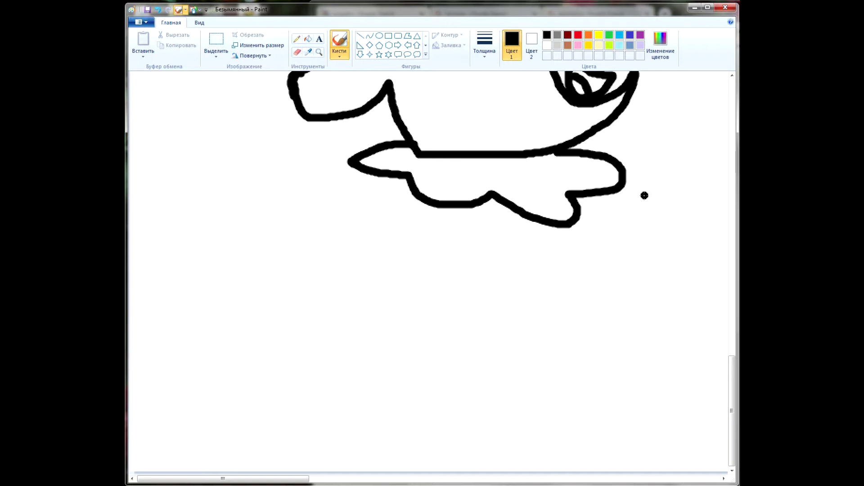
Step: Outline the body below the collar with a front flipper, two hind feet and a raised flipper, undoing and redrawing faulty strokes
mouse_move(617, 191)
left_mouse_down()
mouse_move(655, 291)
mouse_move(686, 318)
mouse_move(640, 363)
mouse_move(585, 350)
mouse_move(533, 264)
left_mouse_up()
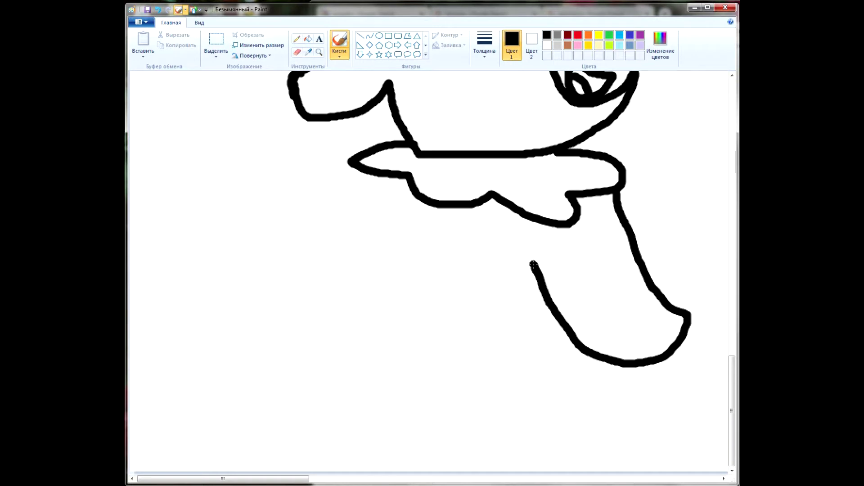
left_click(157, 10)
mouse_move(592, 195)
left_mouse_down()
mouse_move(677, 316)
mouse_move(694, 358)
mouse_move(581, 356)
mouse_move(515, 248)
mouse_move(496, 301)
mouse_move(428, 329)
mouse_move(499, 337)
mouse_move(444, 358)
mouse_move(290, 336)
mouse_move(322, 296)
left_mouse_up()
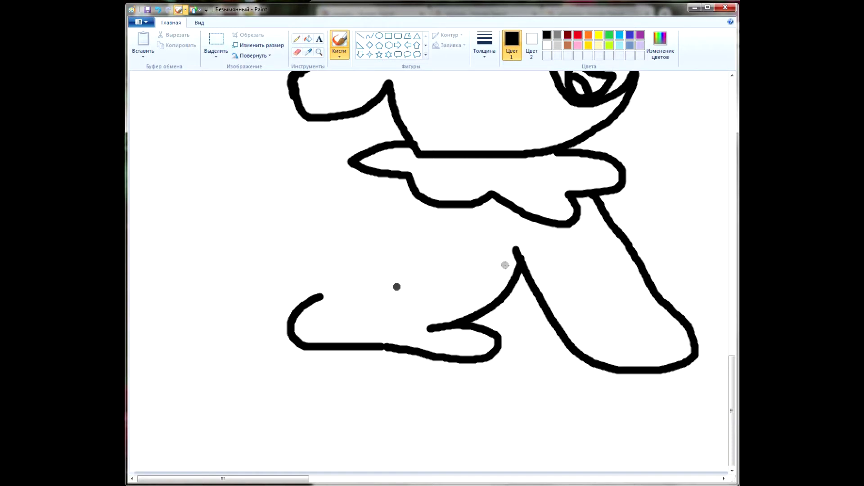
left_click(157, 9)
mouse_move(382, 346)
left_mouse_down()
mouse_move(318, 359)
mouse_move(275, 353)
mouse_move(260, 330)
mouse_move(279, 314)
mouse_move(353, 313)
mouse_move(373, 293)
mouse_move(396, 238)
mouse_move(413, 228)
mouse_move(358, 232)
mouse_move(298, 221)
mouse_move(249, 194)
mouse_move(230, 150)
mouse_move(232, 137)
mouse_move(265, 120)
mouse_move(362, 154)
left_mouse_up()
Step: Add claw marks to the tips of the raised flipper and the front flipper, undoing unwanted strokes
mouse_move(260, 123)
left_mouse_down()
mouse_move(283, 149)
mouse_move(273, 124)
mouse_move(272, 153)
mouse_move(236, 150)
mouse_move(224, 138)
mouse_move(257, 160)
left_mouse_up()
left_click(158, 9)
key("ctrl+z")
mouse_move(620, 363)
left_mouse_down()
mouse_move(613, 338)
mouse_move(632, 367)
mouse_move(648, 360)
mouse_move(642, 336)
mouse_move(657, 360)
left_mouse_up()
Step: Draw the rounded far ear sticking out behind the nose ball
scroll(531, 333, "up", 3)
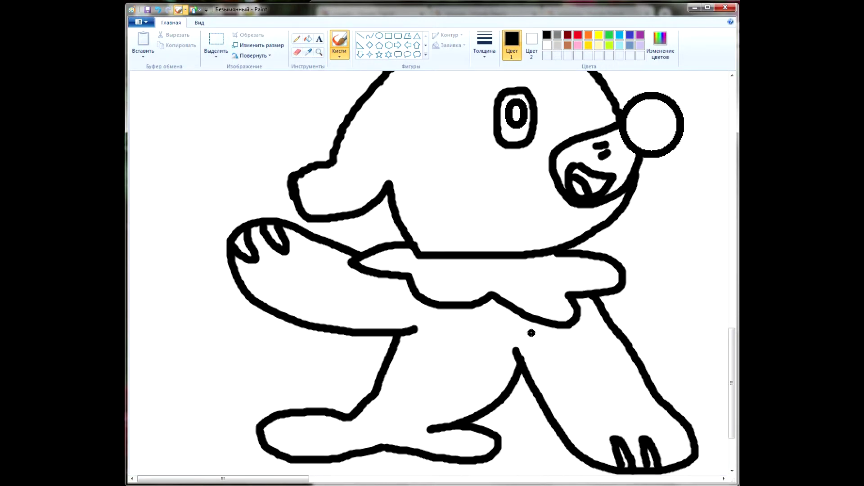
scroll(574, 239, "up", 6)
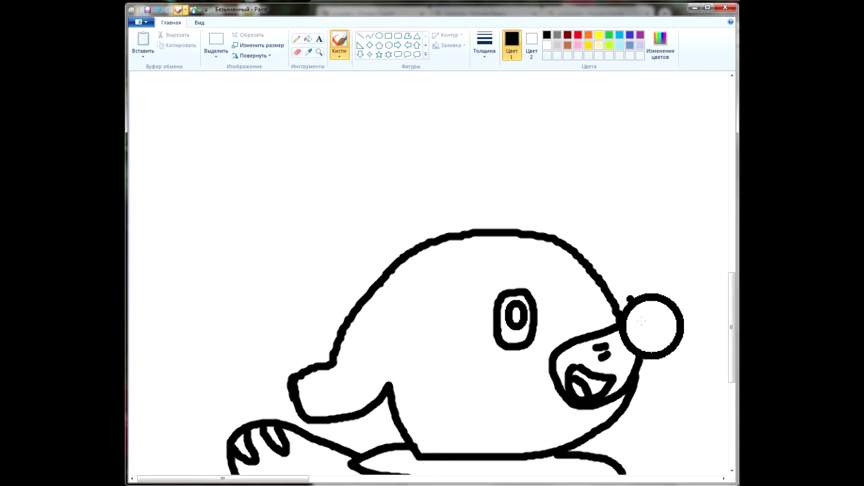
mouse_move(684, 341)
left_mouse_down()
mouse_move(696, 370)
mouse_move(639, 381)
left_mouse_up()
key("ctrl+z")
scroll(576, 332, "down", 9)
scroll(577, 333, "up", 3)
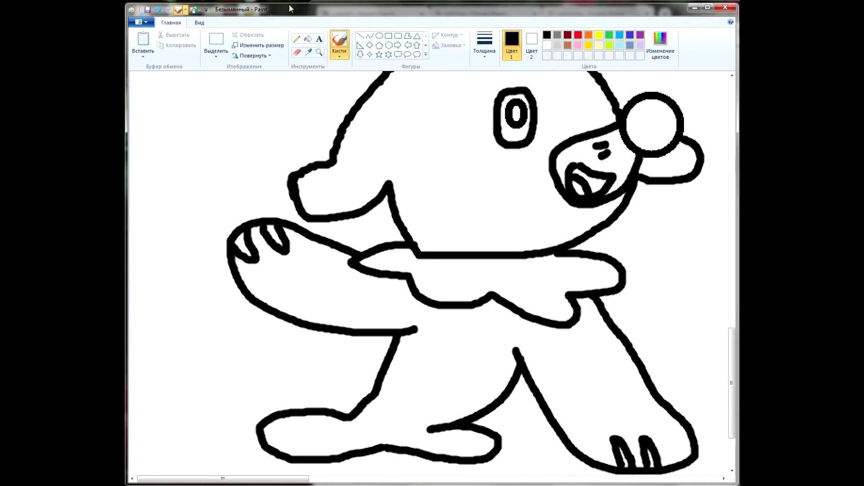
Step: Select the eye with a free-form selection, reposition it and enlarge it in both directions
left_click(208, 47)
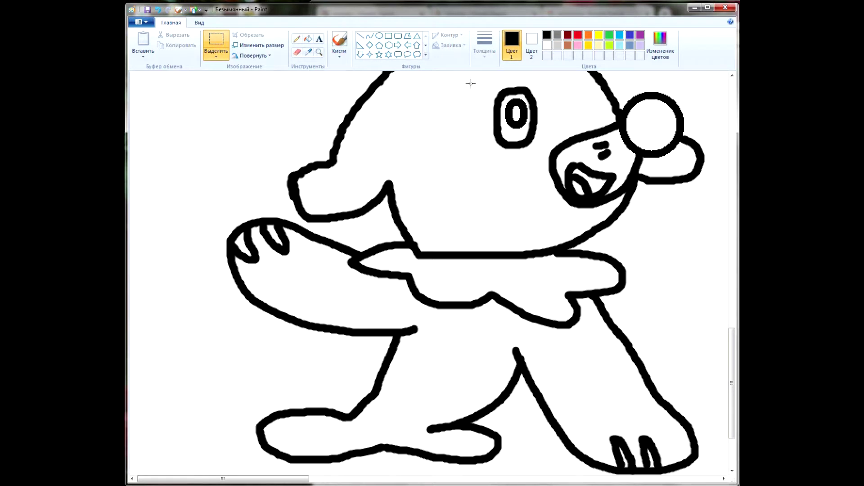
left_click_drag(533, 171, 469, 84)
left_click(217, 55)
left_click(218, 90)
mouse_move(476, 171)
left_mouse_down()
mouse_move(556, 141)
mouse_move(559, 103)
mouse_move(535, 82)
mouse_move(512, 77)
mouse_move(466, 107)
mouse_move(471, 170)
left_mouse_up()
left_click_drag(499, 144, 474, 198)
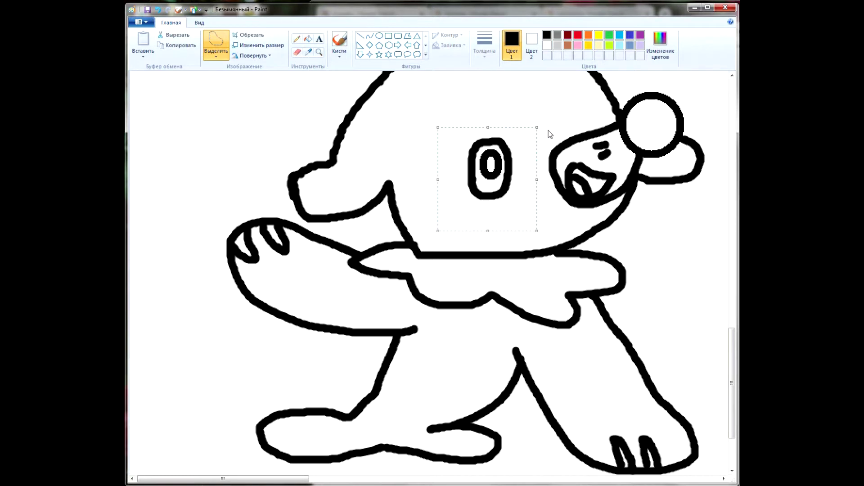
left_click_drag(543, 123, 579, 81)
left_click_drag(537, 162, 536, 137)
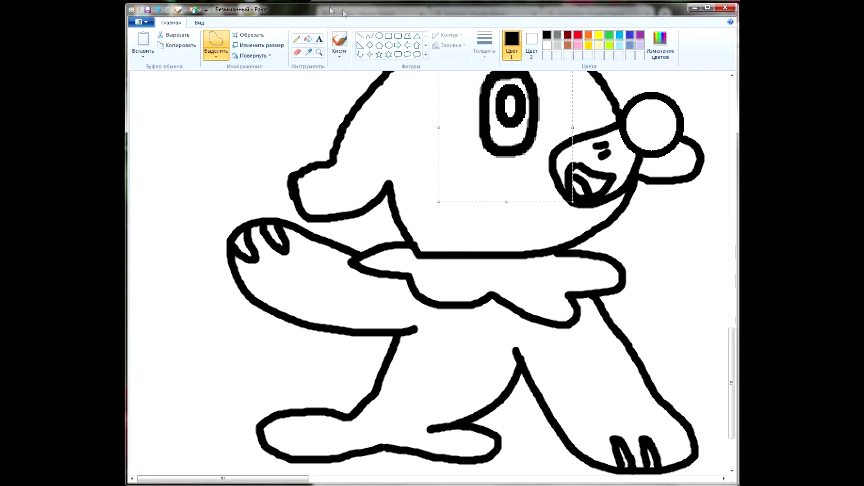
Step: Mix a custom blue (red 34, green 104, blue 234) and fill the creature's body and head with it
left_click(308, 39)
left_click(630, 41)
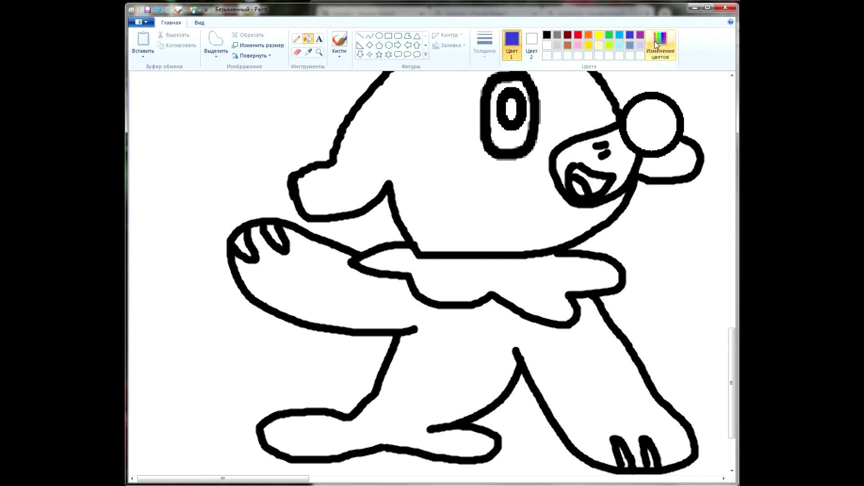
left_click(660, 45)
left_click_drag(491, 207, 485, 198)
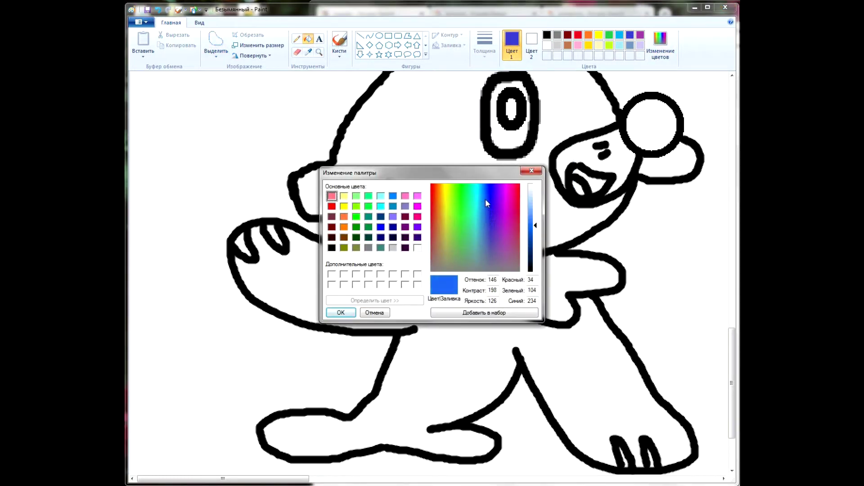
left_click(350, 313)
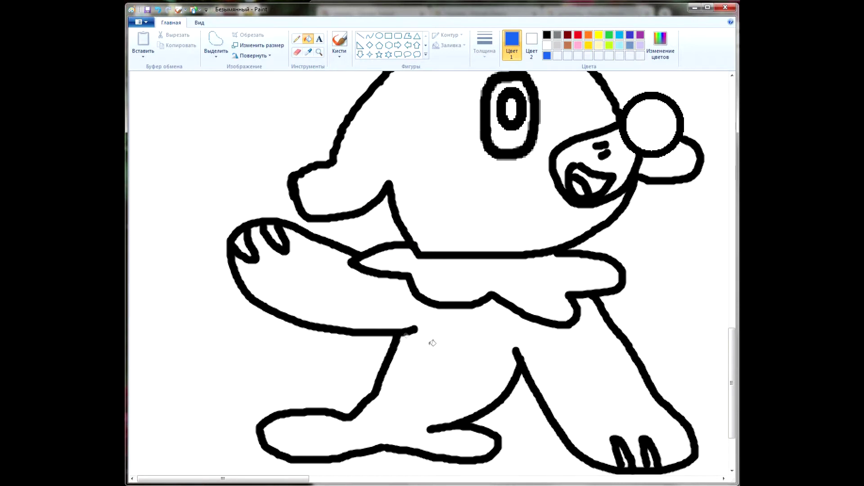
left_click(403, 340)
left_click(466, 164)
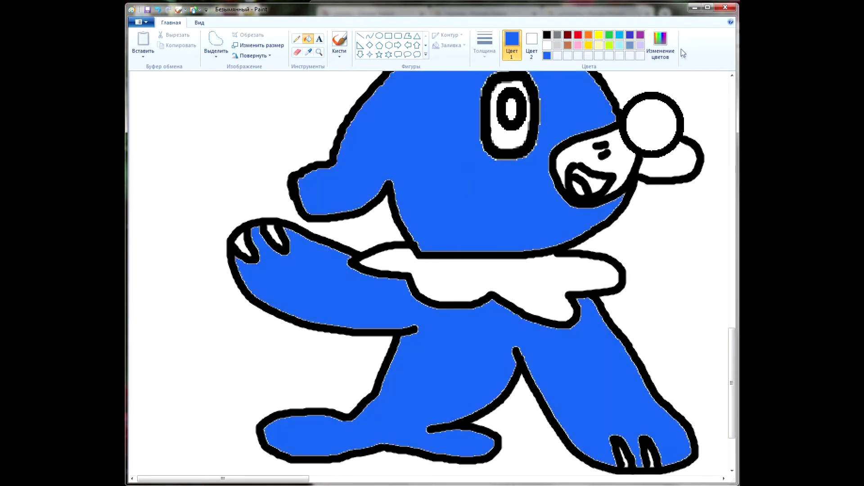
Step: Mix a darker blue (red 16, green 69, blue 167) and fill the far ear behind the nose
left_click(661, 45)
left_click(535, 243)
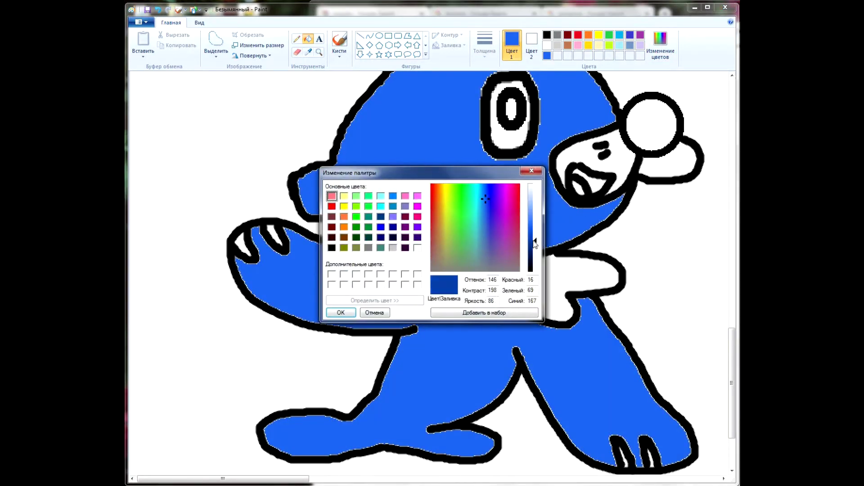
left_click(341, 312)
left_click(674, 163)
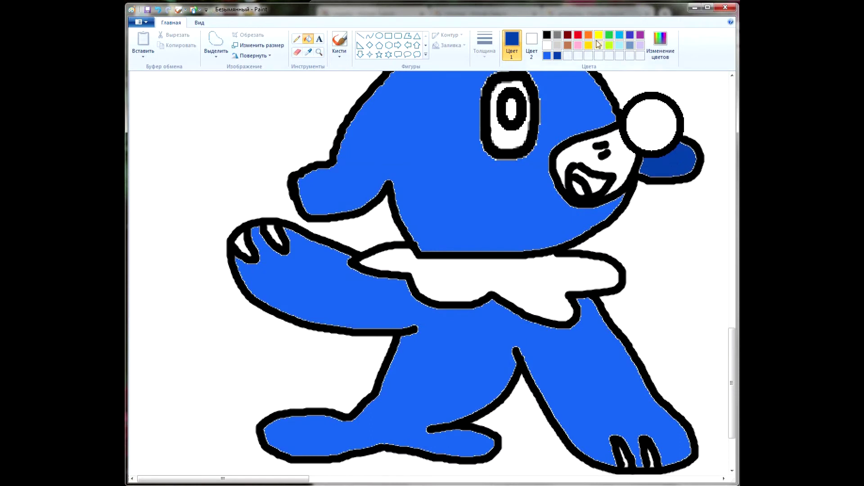
Step: Fill the nose ball with the palette's light pink and the mouth interior with a custom dark red
left_click(578, 46)
left_click(653, 121)
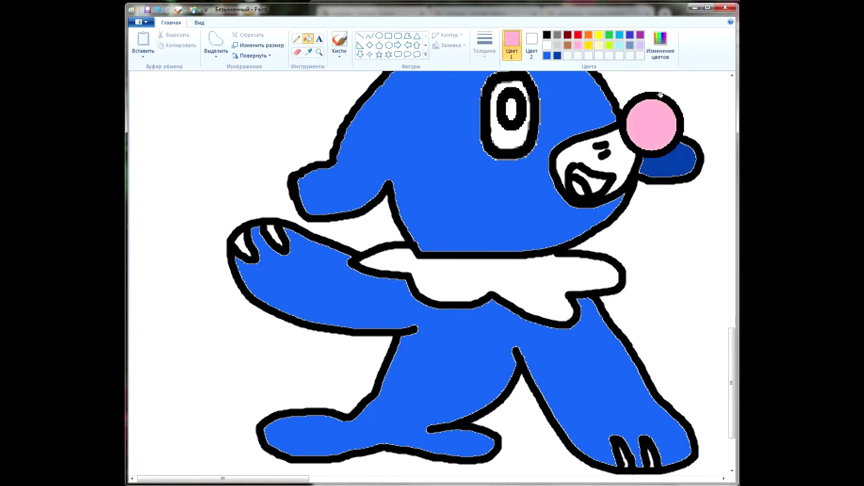
left_click(660, 45)
left_click(431, 188)
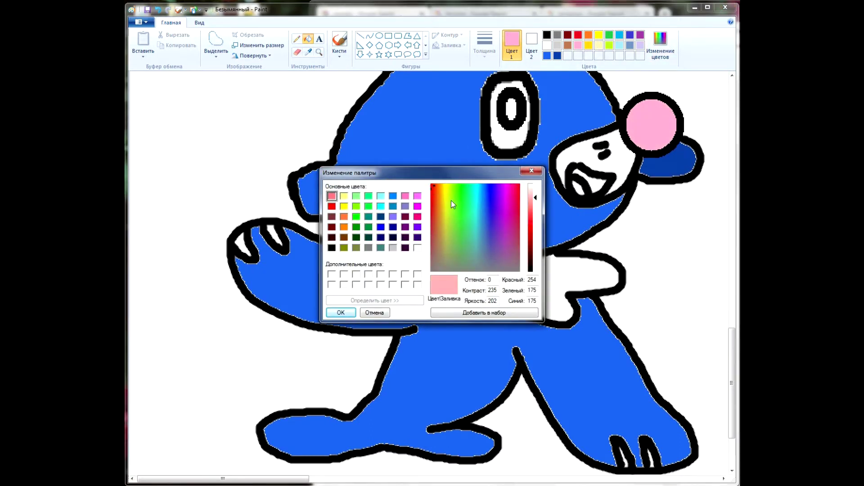
left_click(534, 251)
left_click(340, 313)
left_click(598, 182)
Step: Mix a bright pink (red 255, green 147, blue 239) and fill the tongue with it
left_click(660, 45)
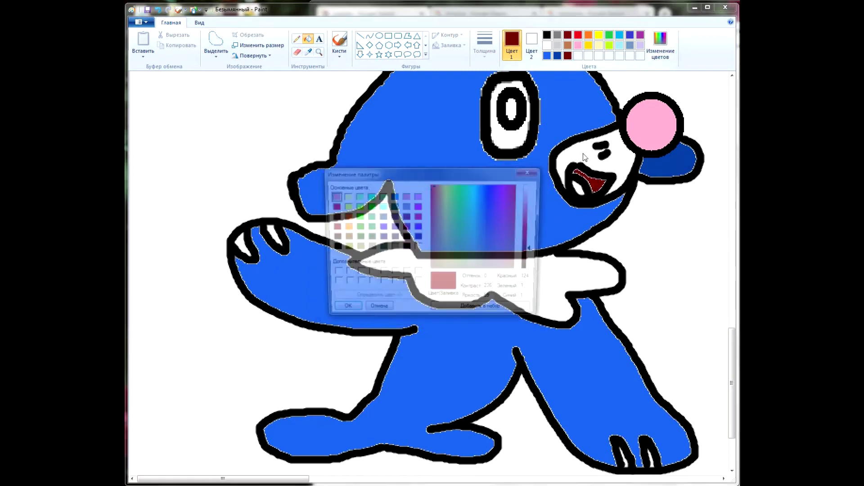
left_click(508, 183)
left_click(532, 203)
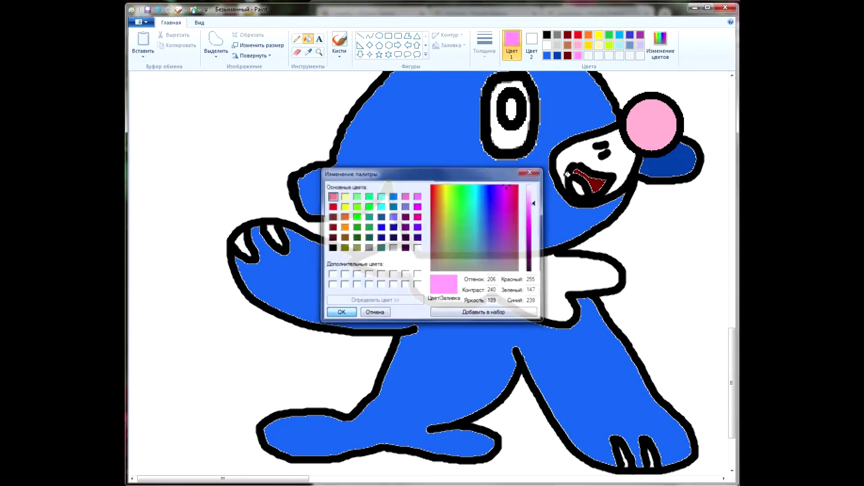
left_click(342, 315)
left_click(580, 185)
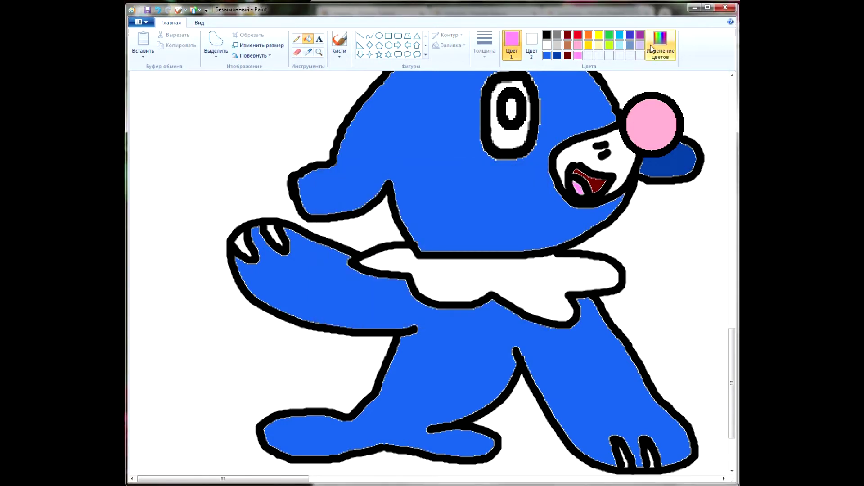
Step: Mix a custom light cyan and fill the creature's collar with it
left_click(660, 45)
left_click(477, 196)
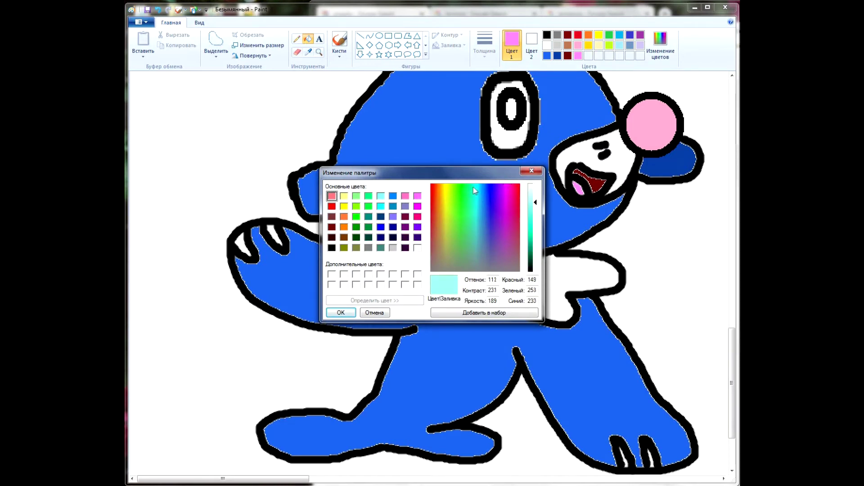
left_click(478, 190)
left_click(341, 312)
left_click(500, 267)
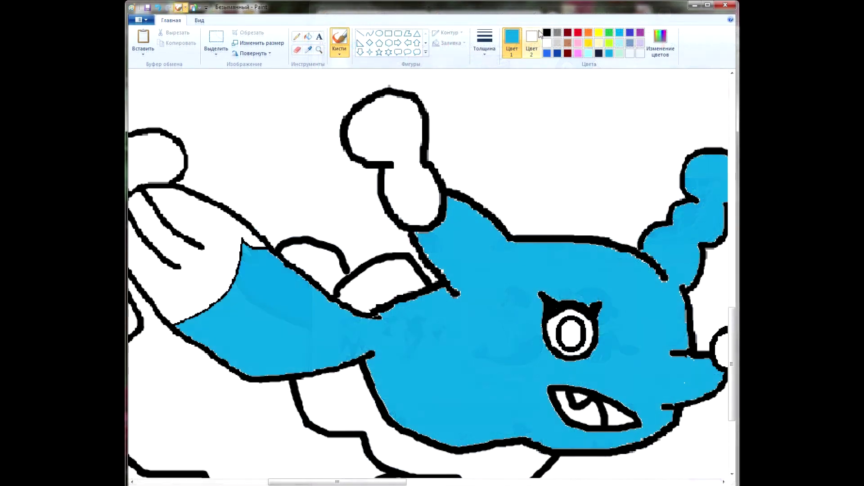
Step: On the second creature, close off the ball atop the head in black and draw a striped far ear behind the nose
left_click(547, 32)
left_click_drag(697, 199, 720, 206)
left_click_drag(338, 482, 400, 482)
mouse_move(434, 272)
left_mouse_down()
mouse_move(482, 261)
mouse_move(519, 308)
mouse_move(479, 347)
left_mouse_up()
mouse_move(498, 275)
left_mouse_down()
mouse_move(478, 288)
mouse_move(495, 296)
mouse_move(509, 286)
left_mouse_up()
left_click_drag(431, 285, 497, 334)
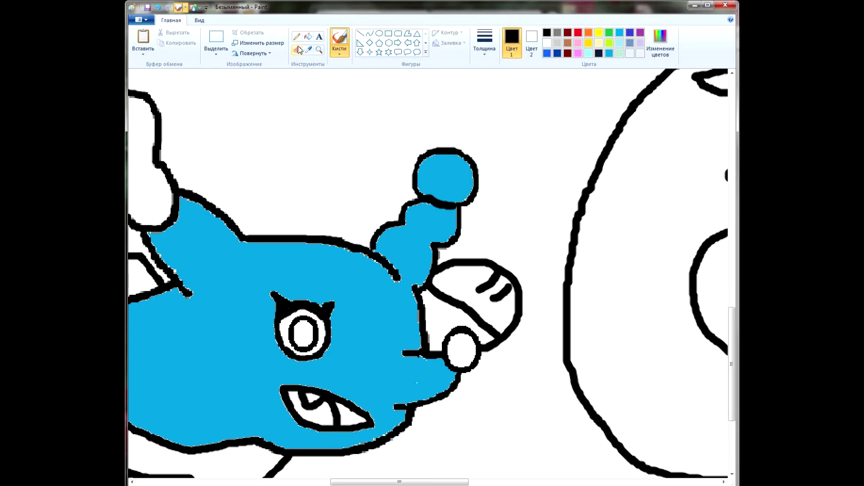
Step: Fill the ball atop the second creature's head white and the lower part of its far ear with the custom sky blue
left_click(310, 36)
right_click(446, 176)
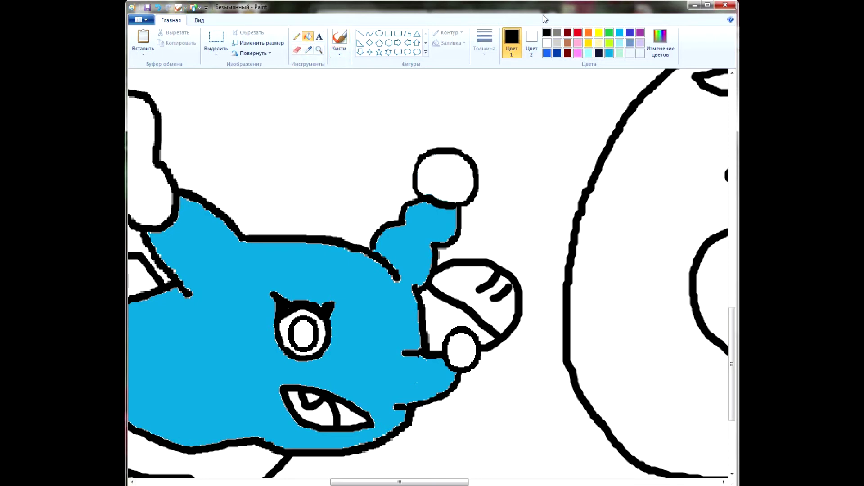
left_click(609, 54)
left_click(449, 313)
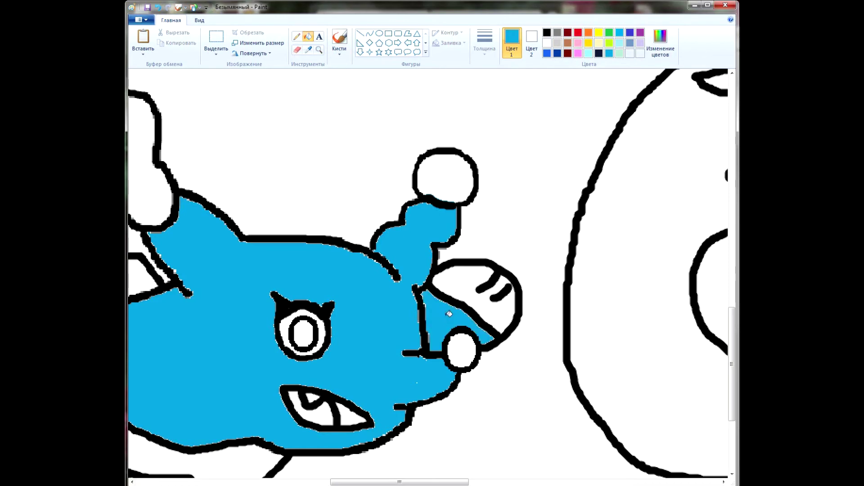
Step: Fill the second creature's hanging tail section sky blue, and the large area under its body and the flap above pale green
left_click_drag(456, 483, 328, 483)
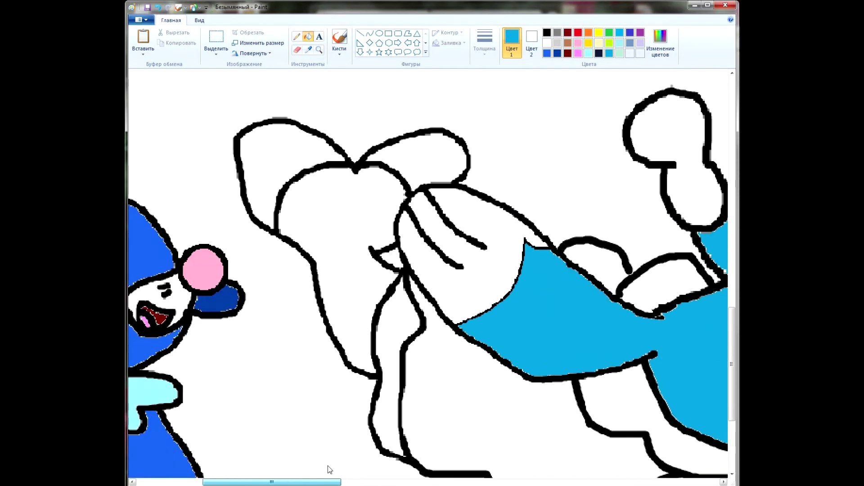
left_click(343, 212)
scroll(443, 97, "down", 3)
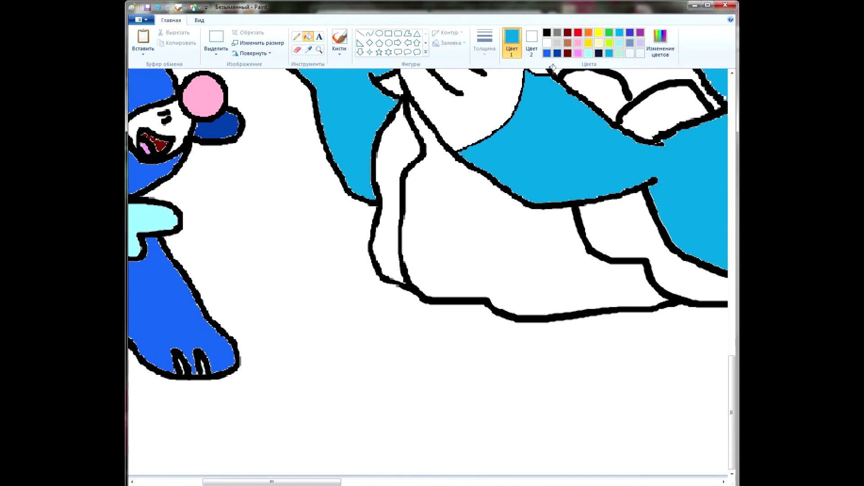
left_click(620, 54)
left_click(500, 275)
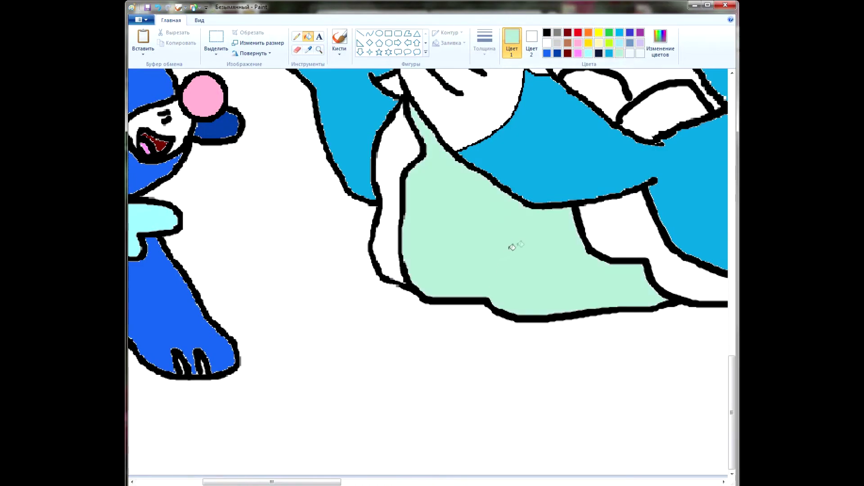
left_click_drag(328, 482, 431, 472)
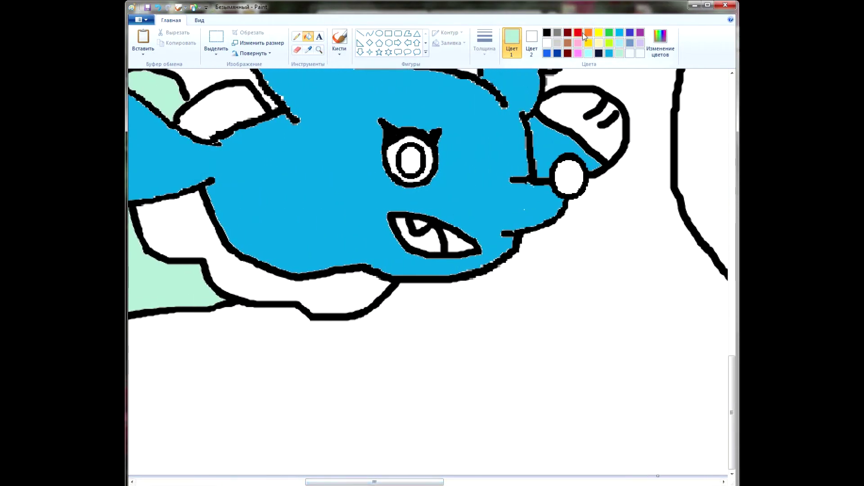
Step: Fill the back of the second creature's mouth dark red, and its nose and tongue pink
left_click(569, 53)
left_click(461, 244)
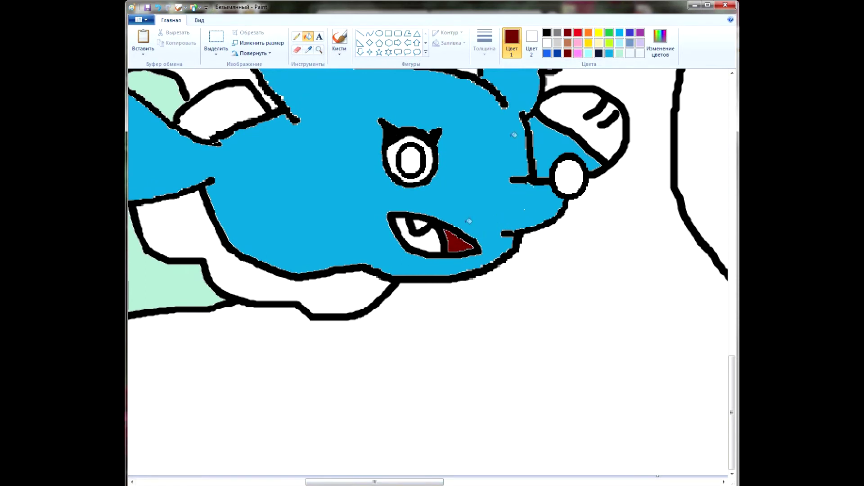
left_click(581, 54)
left_click(569, 177)
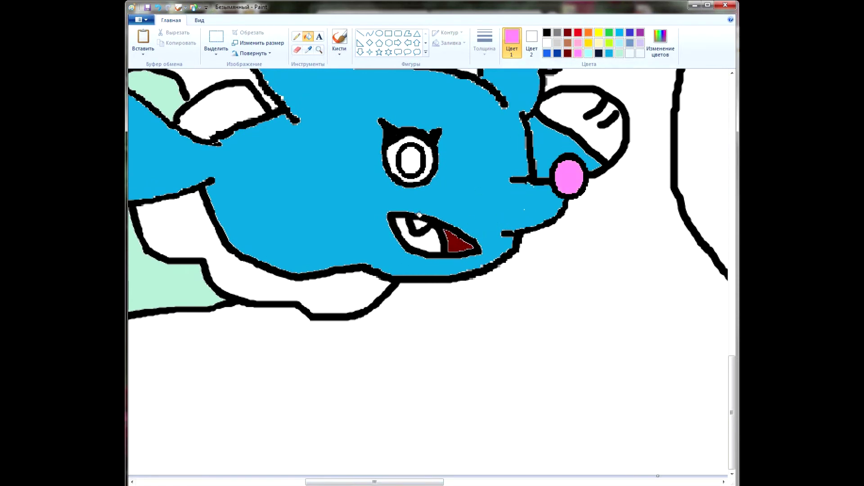
left_click(430, 245)
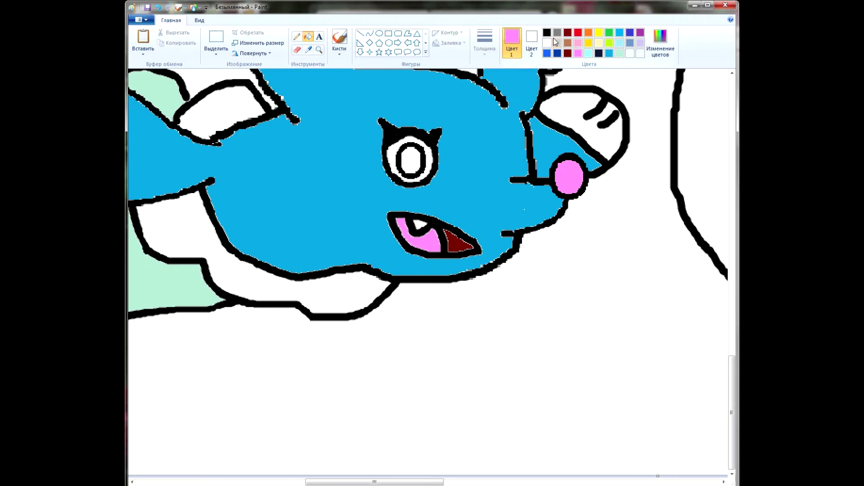
Step: Fill the second creature's iris dark navy and draw a small pink oval with marker fill in its centre
left_click(599, 54)
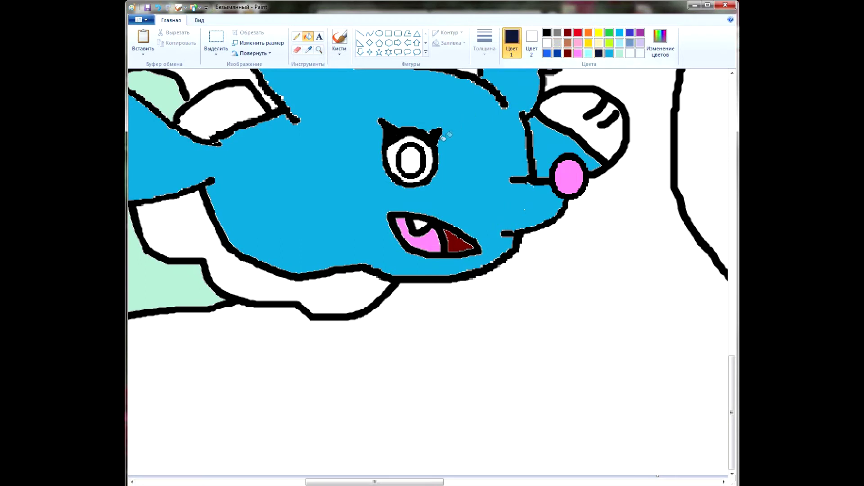
left_click(415, 157)
left_click(380, 34)
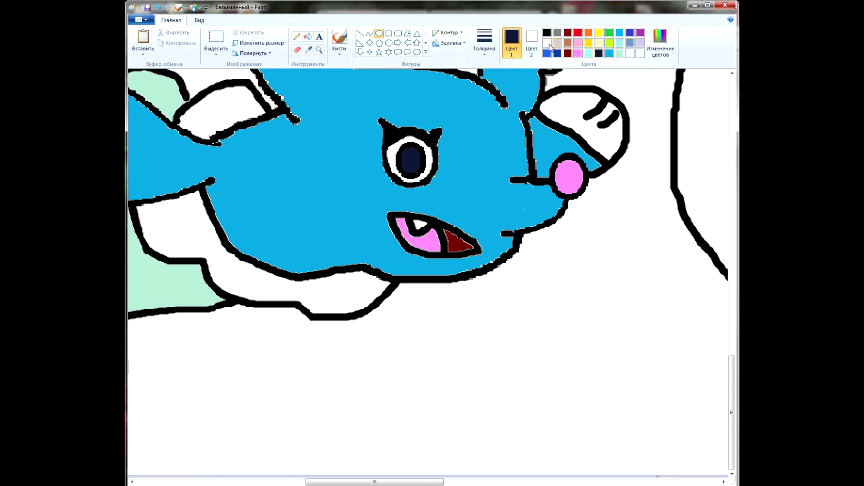
left_click(530, 52)
left_click(578, 42)
left_click(452, 43)
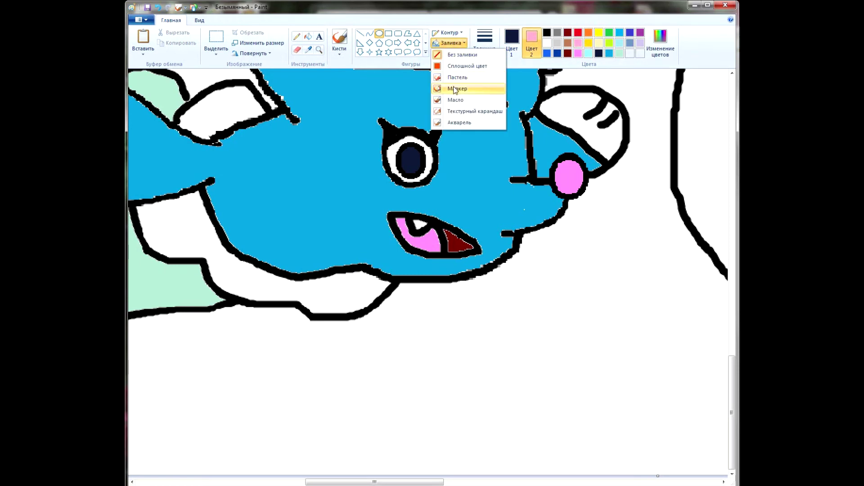
left_click(454, 89)
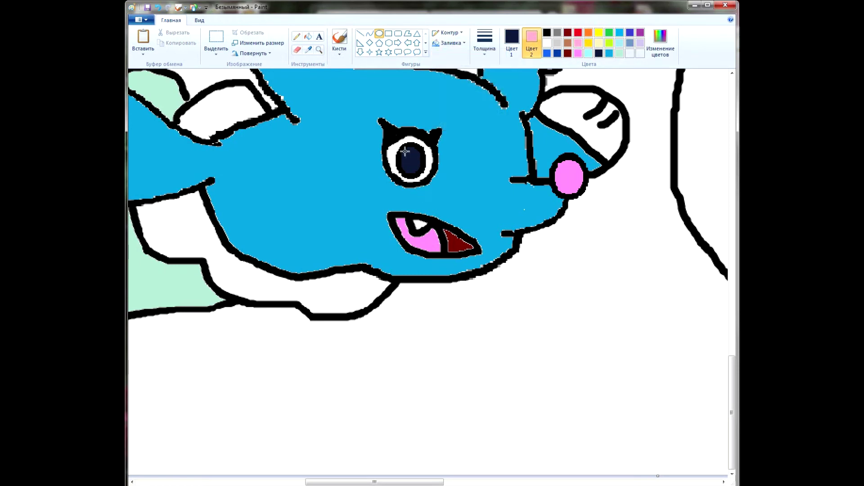
left_click_drag(418, 173, 418, 170)
left_click(474, 168)
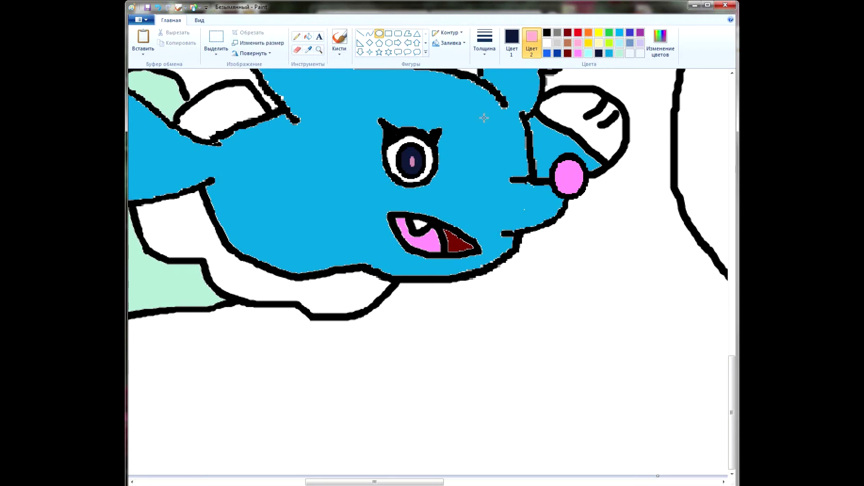
Step: Set the secondary color back to white and the shape fill back to no fill
left_click(547, 43)
left_click(512, 42)
left_click(449, 43)
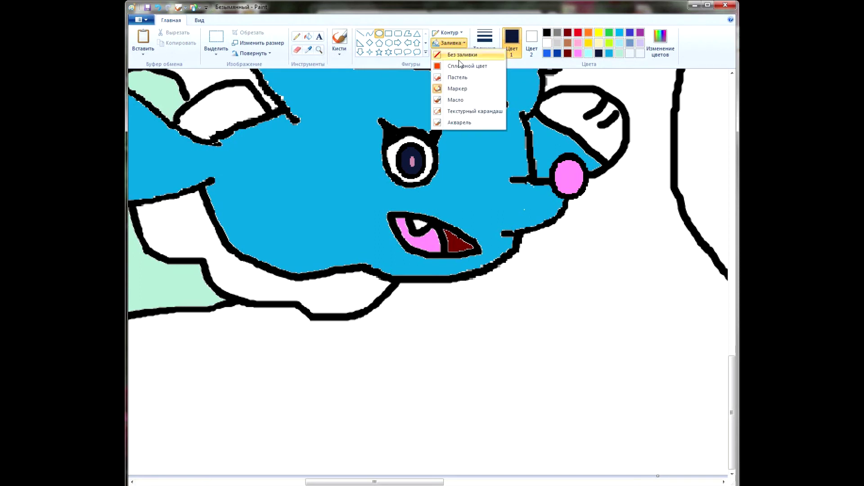
left_click(460, 67)
left_click(458, 42)
left_click(460, 55)
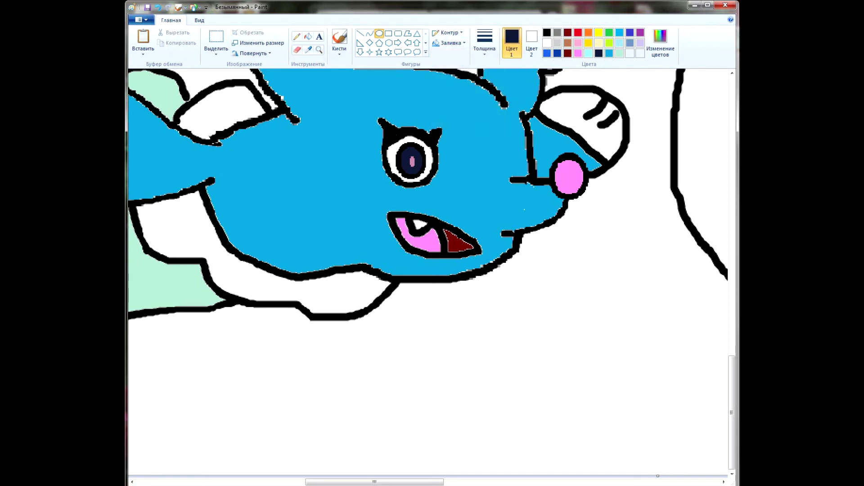
Step: Erase the blue just below the second creature's nose to leave a white patch on the muzzle
left_click(296, 49)
left_click(609, 53)
mouse_move(546, 183)
left_mouse_down()
mouse_move(538, 185)
mouse_move(550, 189)
mouse_move(547, 201)
mouse_move(561, 202)
mouse_move(557, 213)
left_mouse_up()
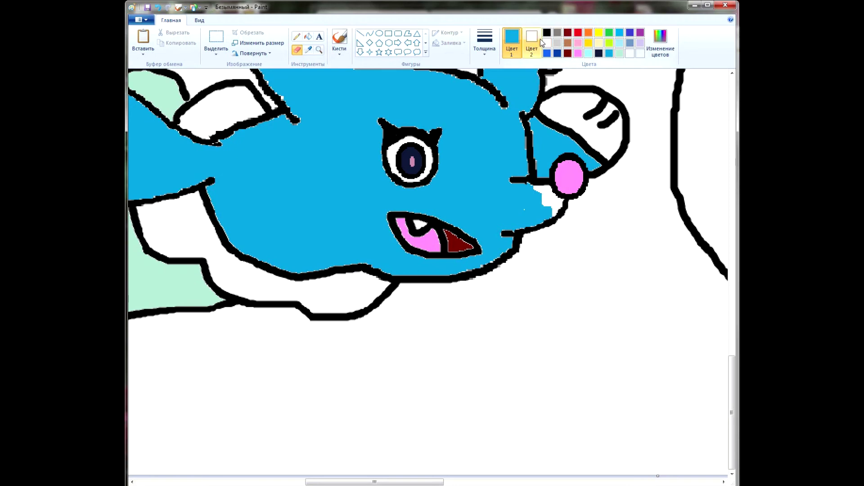
Step: Switch to the browser, close the brionne image search and return to Paint
key("alt+Tab")
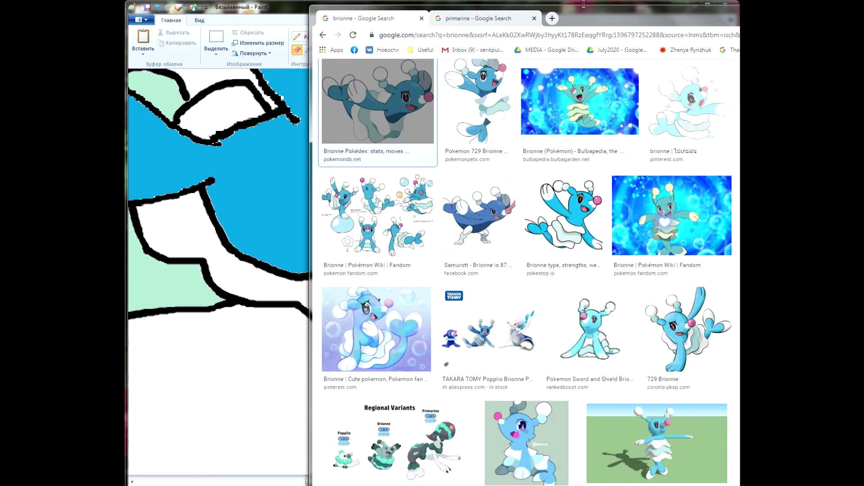
left_click(422, 19)
left_click(247, 24)
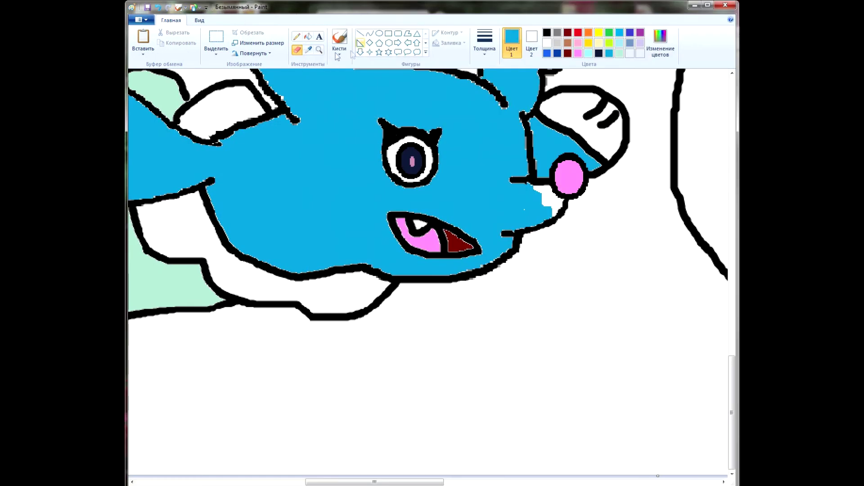
Step: Fill the three sections of the third creature's long hair light cyan
left_click(320, 50)
right_click(346, 180)
right_click(432, 197)
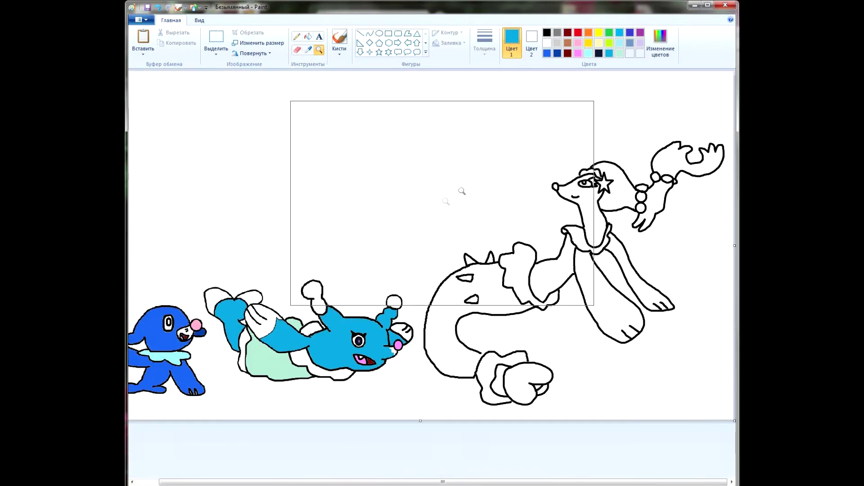
left_click(308, 36)
left_click(589, 53)
left_click(681, 153)
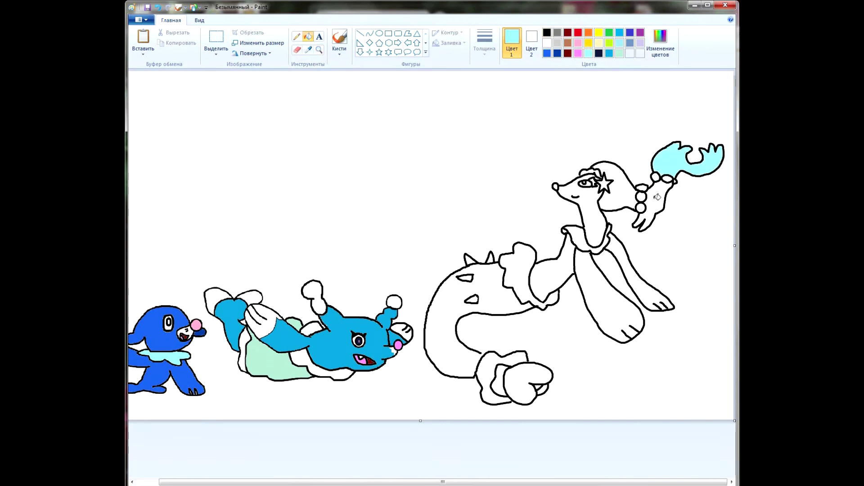
left_click(657, 197)
left_click(621, 194)
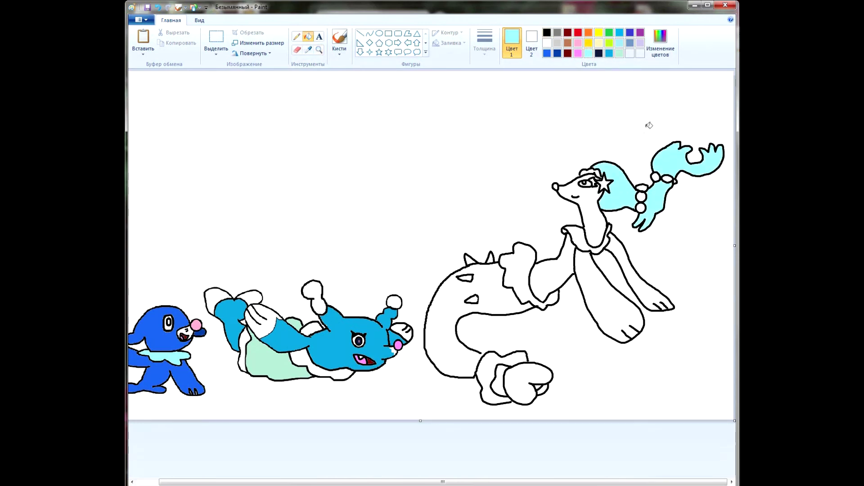
Step: Mix a custom mint green and fill the third creature's headband, collar and waist frill with it
left_click(660, 40)
left_click_drag(481, 189, 473, 228)
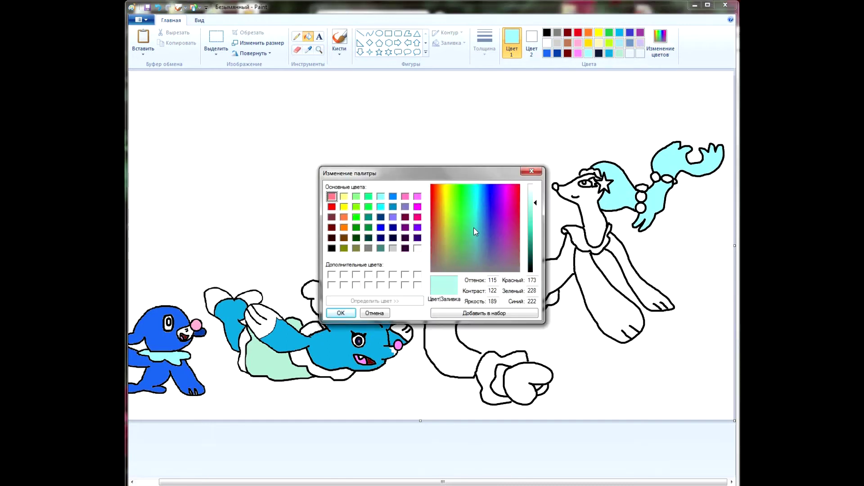
left_click(532, 214)
left_click(340, 313)
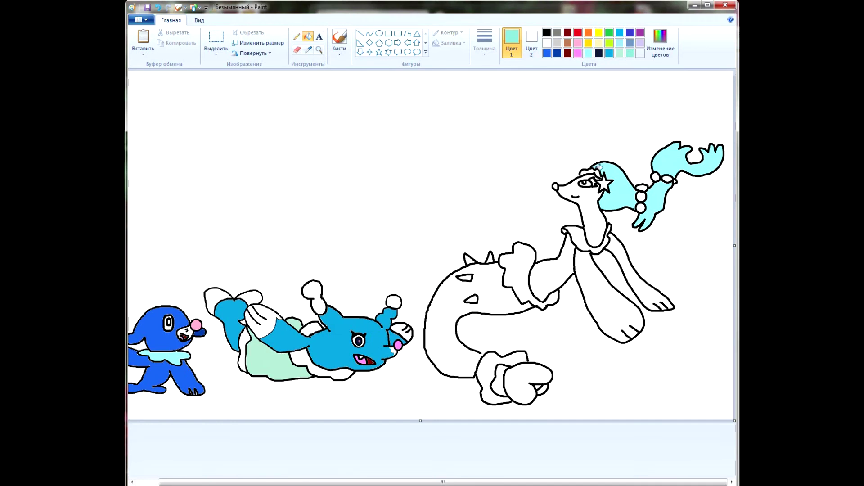
left_click(595, 171)
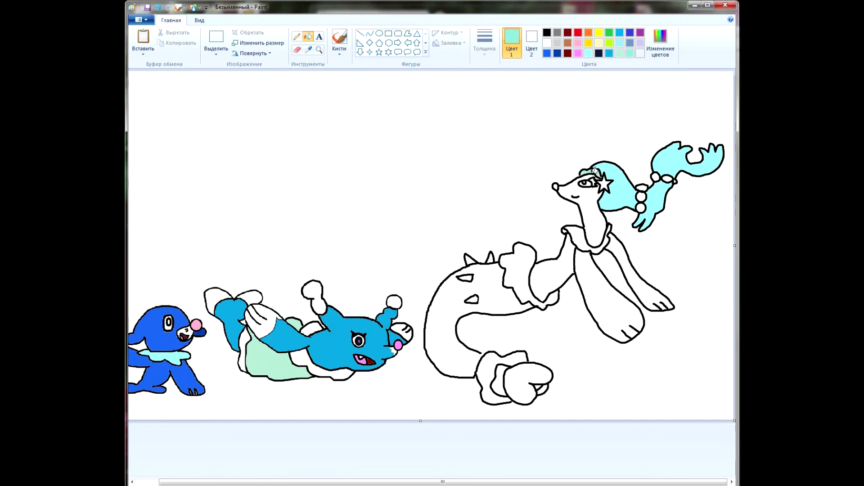
left_click(600, 245)
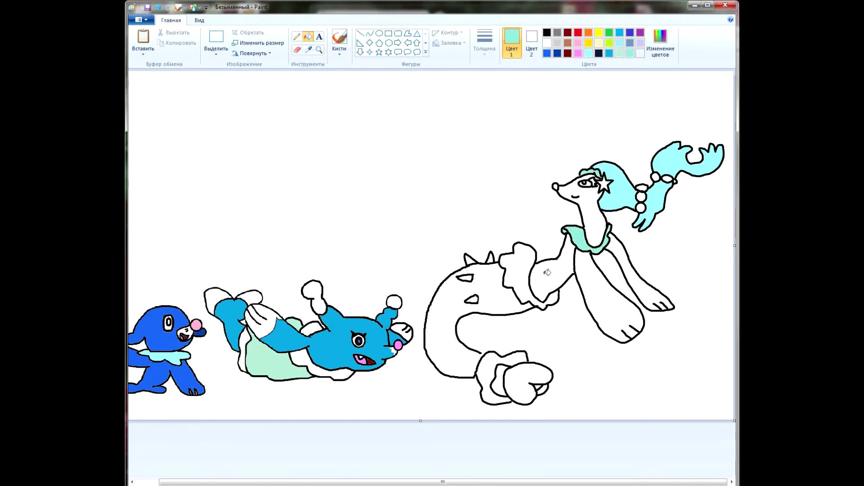
left_click(528, 282)
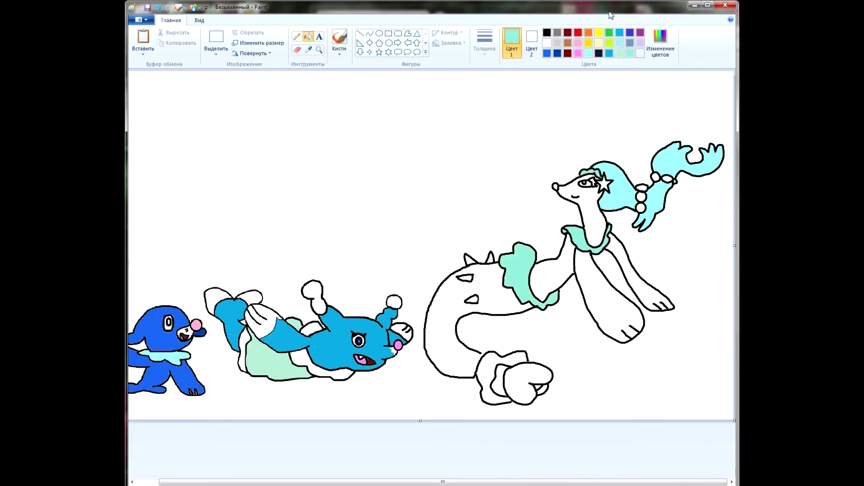
Step: Fill the two spikes and the two triangular markings on the third creature's tail pink
left_click(579, 44)
left_click(579, 55)
left_click(493, 257)
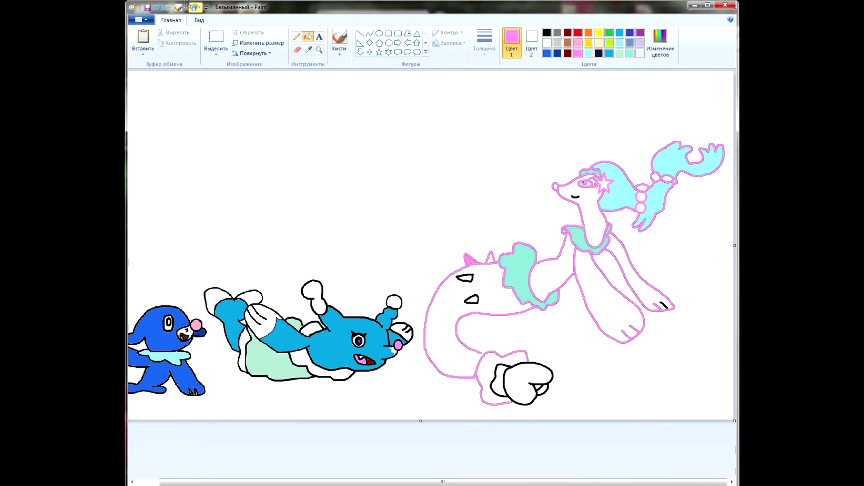
left_click(157, 7)
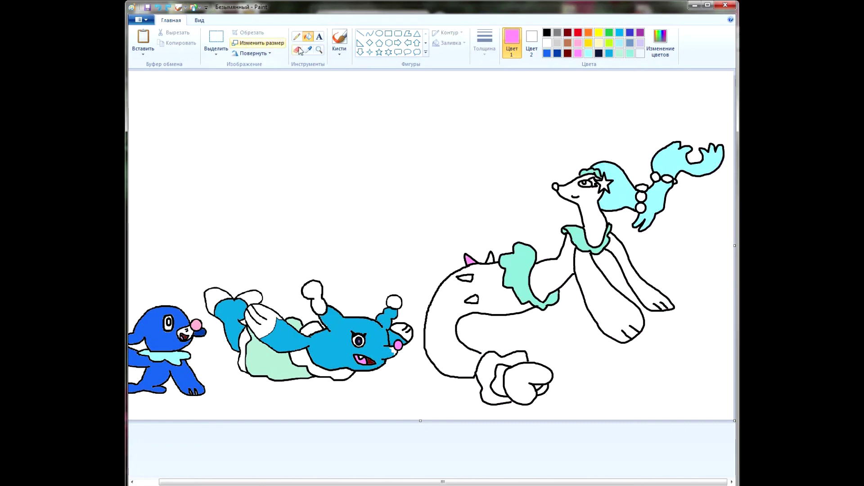
left_click(319, 49)
left_click(418, 188)
scroll(474, 277, "down", 3)
left_click(528, 312)
left_click(569, 276)
left_click(536, 354)
Step: Fill the frill around the end of the third creature's tail mint green, including the small piece behind the fin
scroll(536, 354, "down", 3)
left_click(629, 54)
left_click(558, 358)
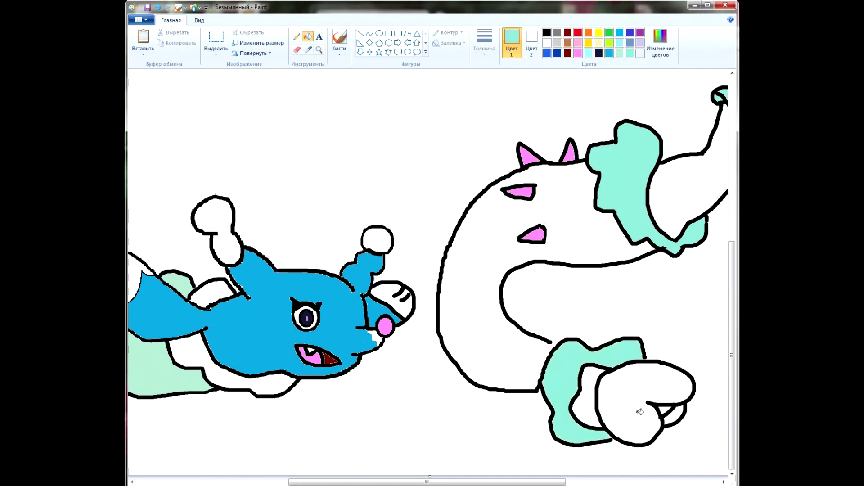
left_click(674, 417)
Step: Fill the areas between the tail-end frill and the fin bright blue
left_click(558, 53)
left_click(546, 53)
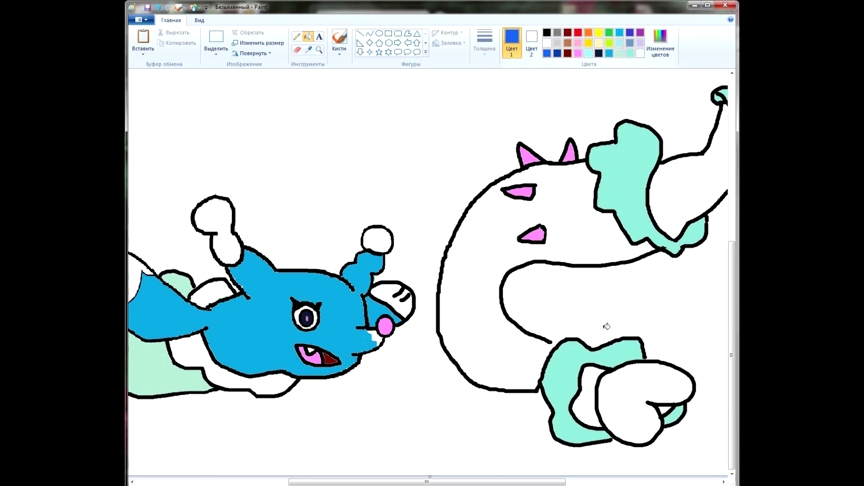
left_click(592, 391)
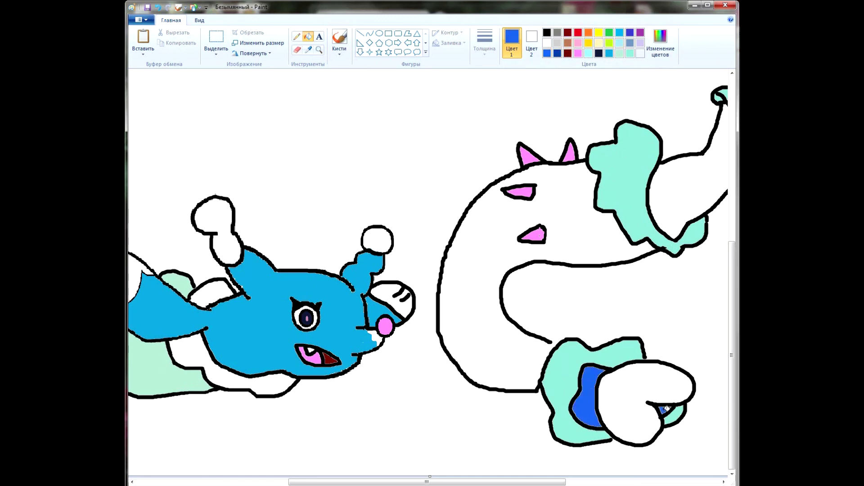
Step: Close the gap in the third creature's tail outline beside the frill with the brush and fill the tail bright blue
left_click(498, 317)
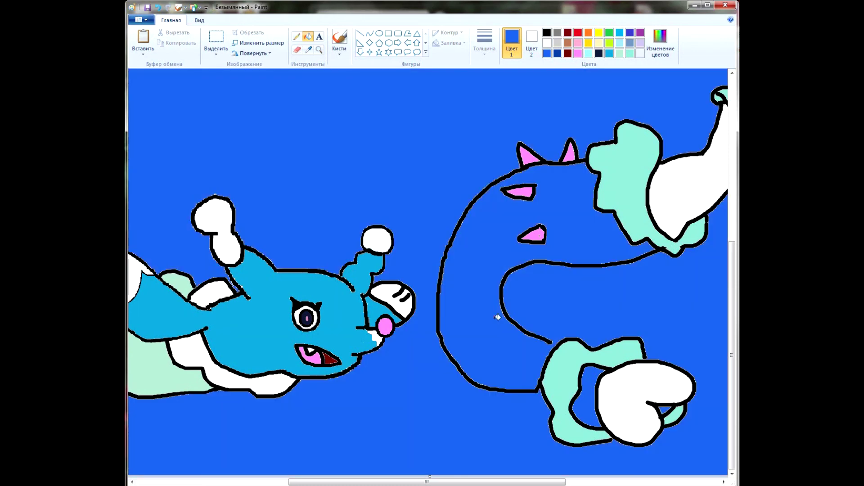
left_click(157, 8)
left_click(339, 41)
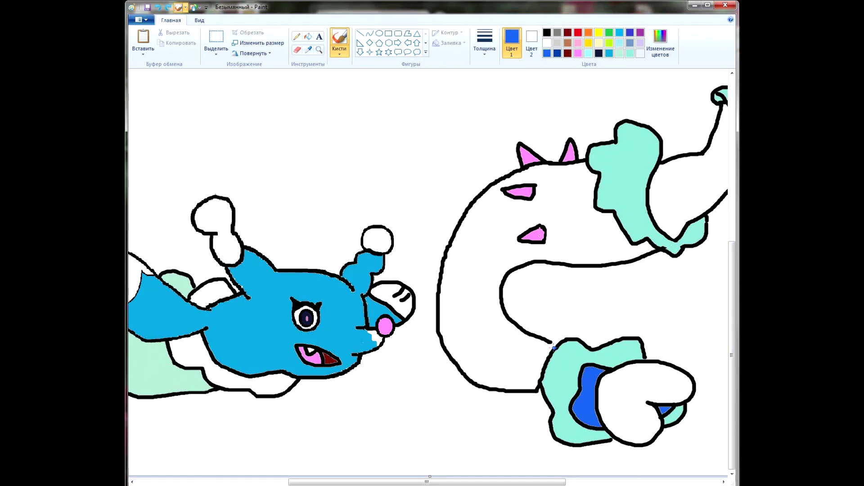
left_click(308, 37)
left_click(505, 375)
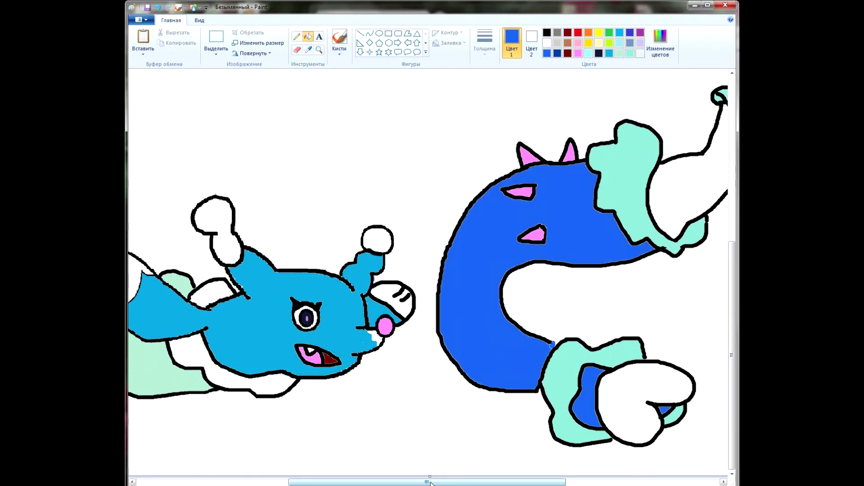
Step: Fill the third creature's eye with the bright blue
left_click_drag(445, 482, 550, 481)
scroll(526, 306, "up", 5)
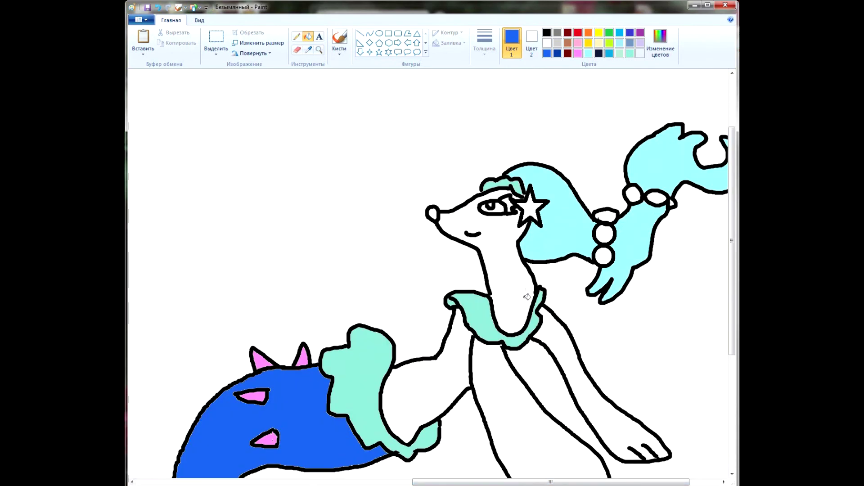
left_click(505, 208)
Step: Fill the third creature's nose light pink and the star beside its eye a brighter pink
left_click(578, 54)
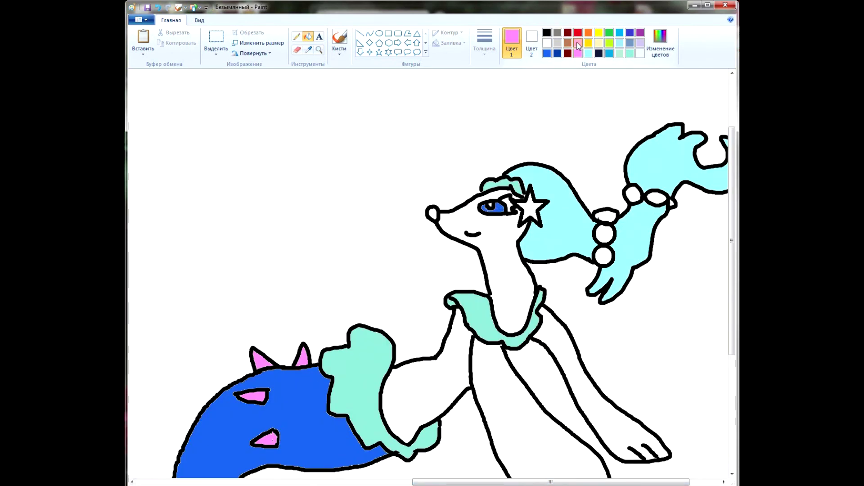
left_click(578, 43)
left_click(434, 208)
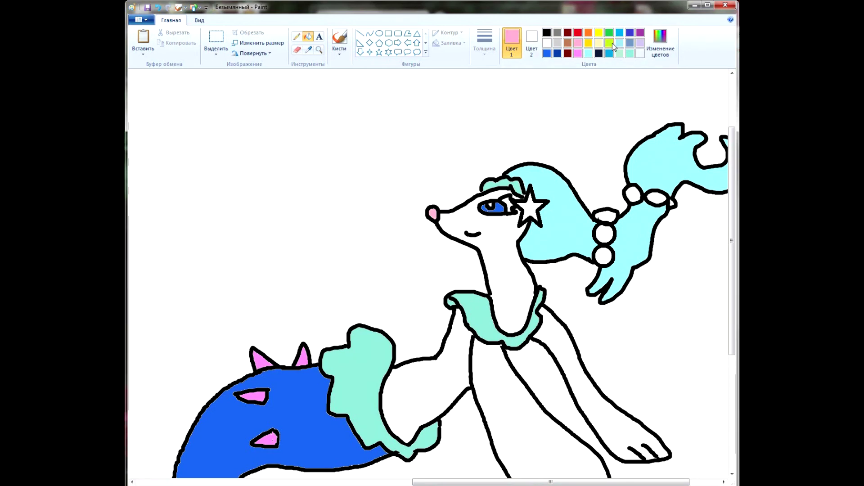
left_click(579, 54)
left_click(534, 203)
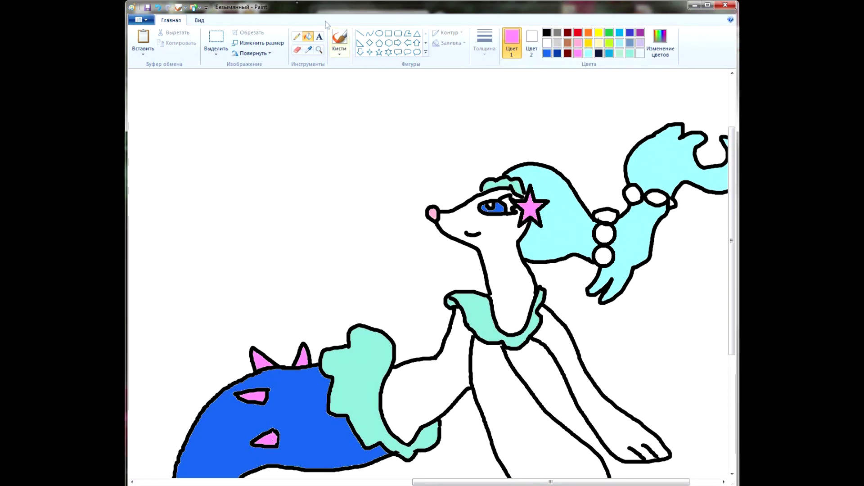
Step: Zoom out until the whole canvas with all three creatures is in view and ready the brush in black
left_click(340, 39)
left_click(547, 32)
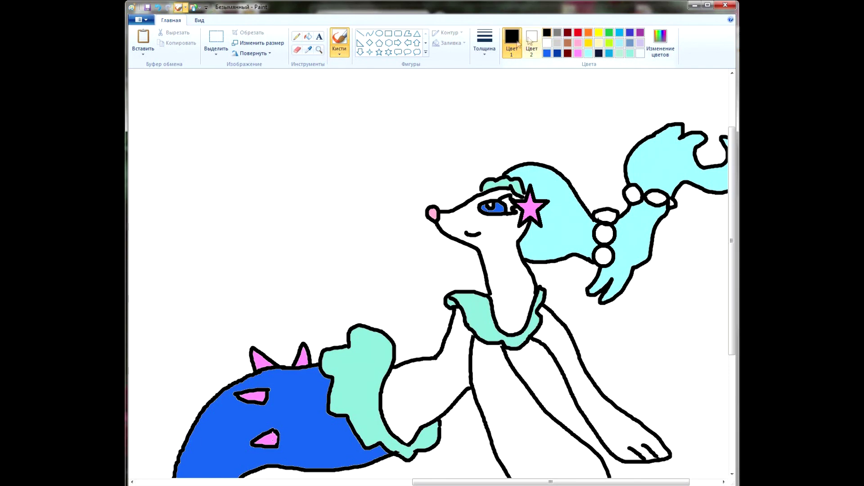
left_click(319, 50)
right_click(399, 224)
left_click(399, 223)
left_click(340, 40)
left_click(319, 50)
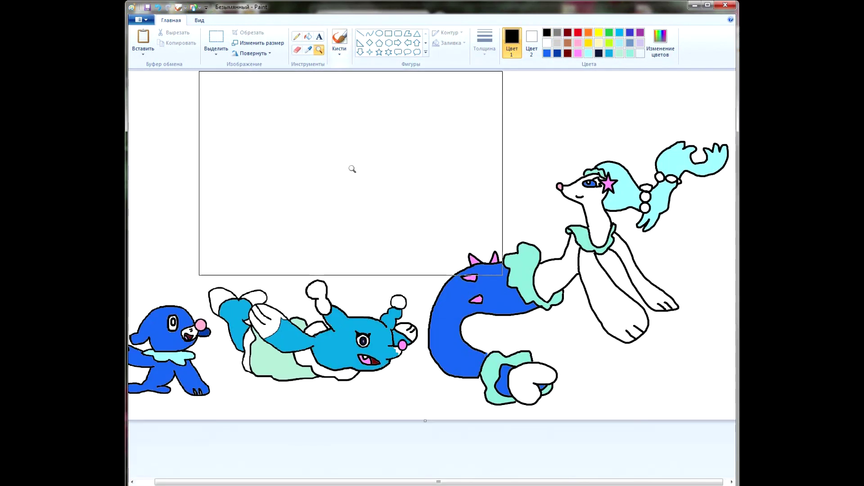
right_click(351, 170)
left_click(345, 44)
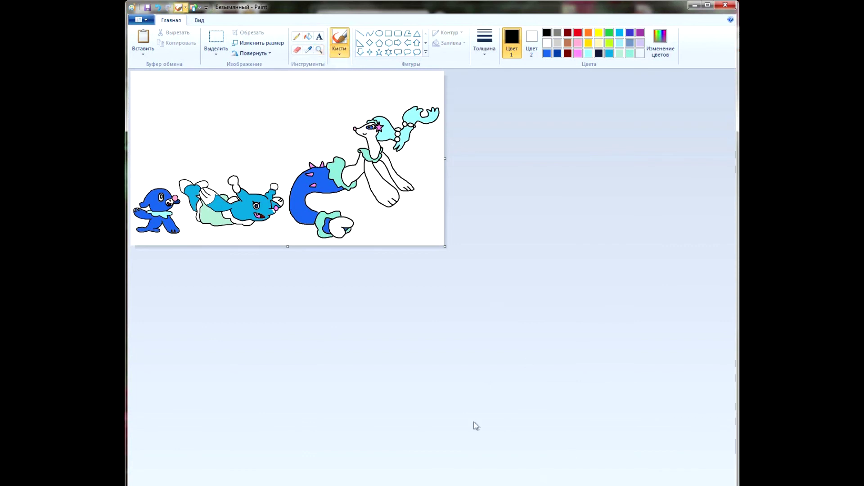